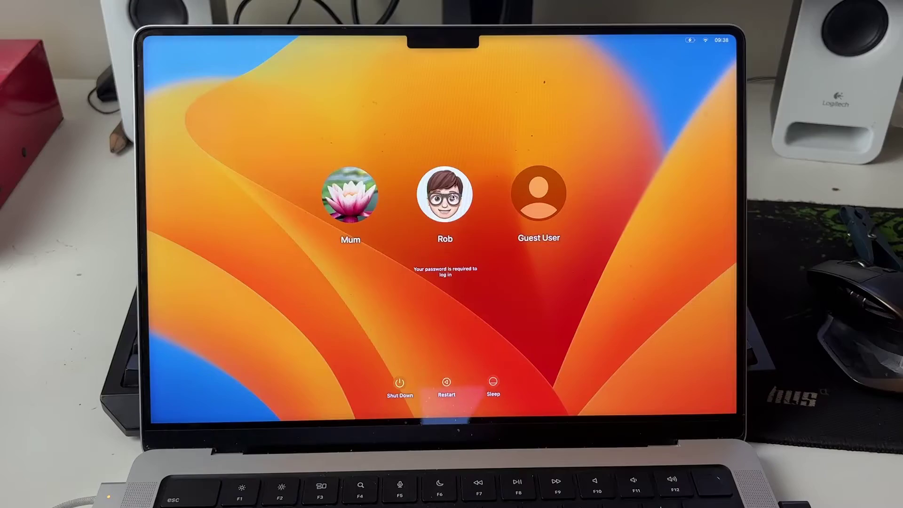
# Step: Select the admin account at the login window and submit its password
pyautogui.click(454, 197)
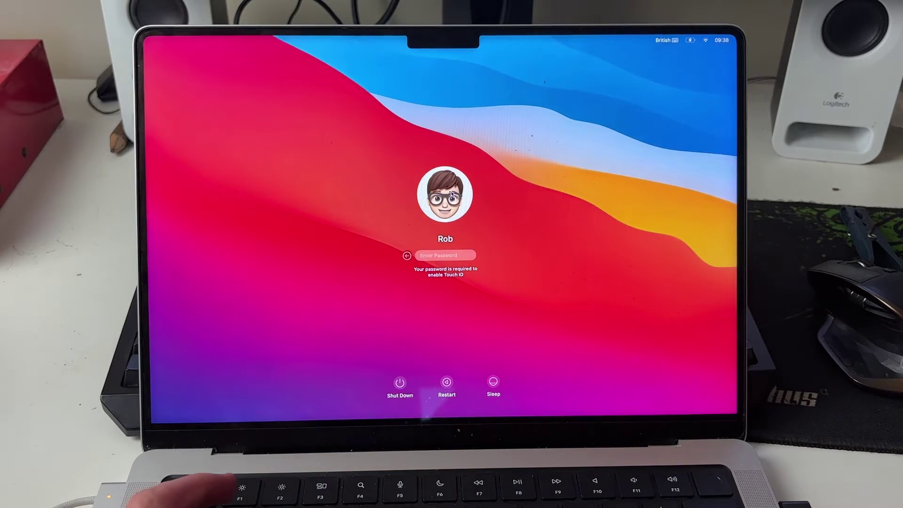
pyautogui.write('********')
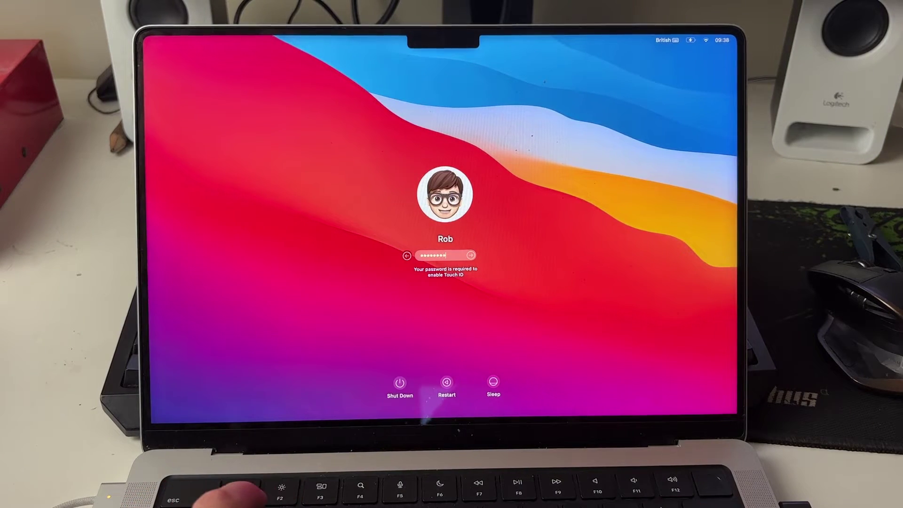
pyautogui.press('Return')
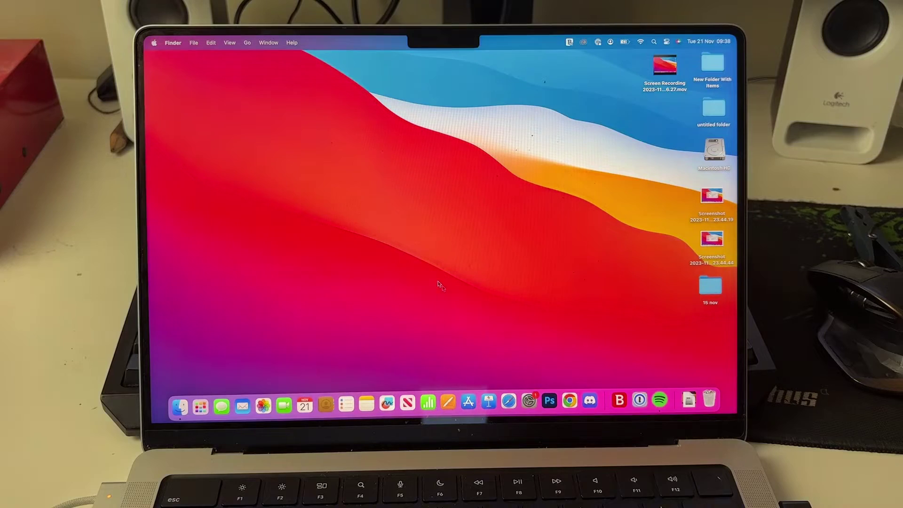
# Step: Launch System Settings from the Apple menu and show the Users & Groups pane
pyautogui.click(147, 40)
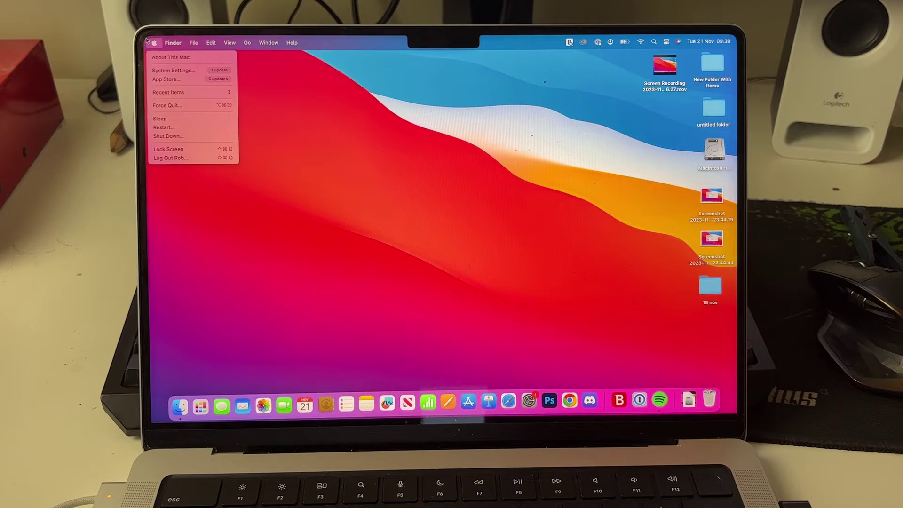
pyautogui.click(172, 70)
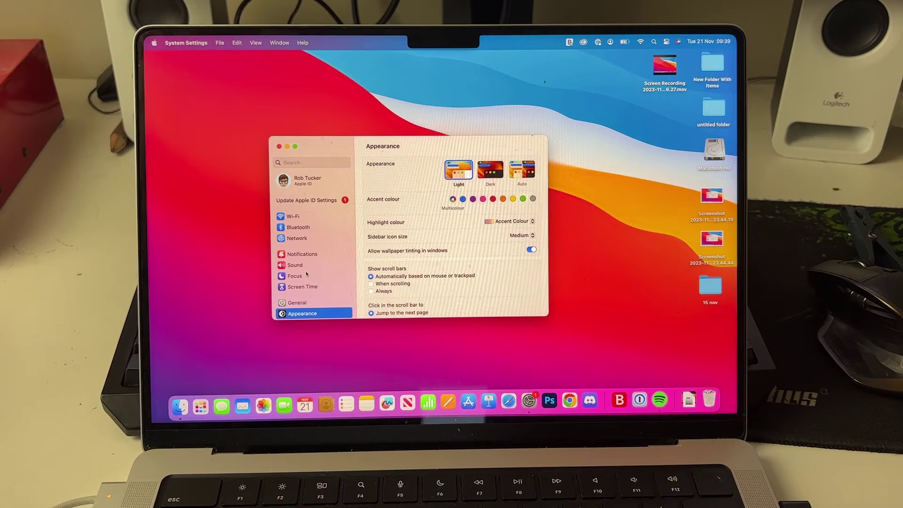
pyautogui.scroll(-3, 306, 274)
pyautogui.scroll(-1, 306, 273)
pyautogui.scroll(-2, 306, 274)
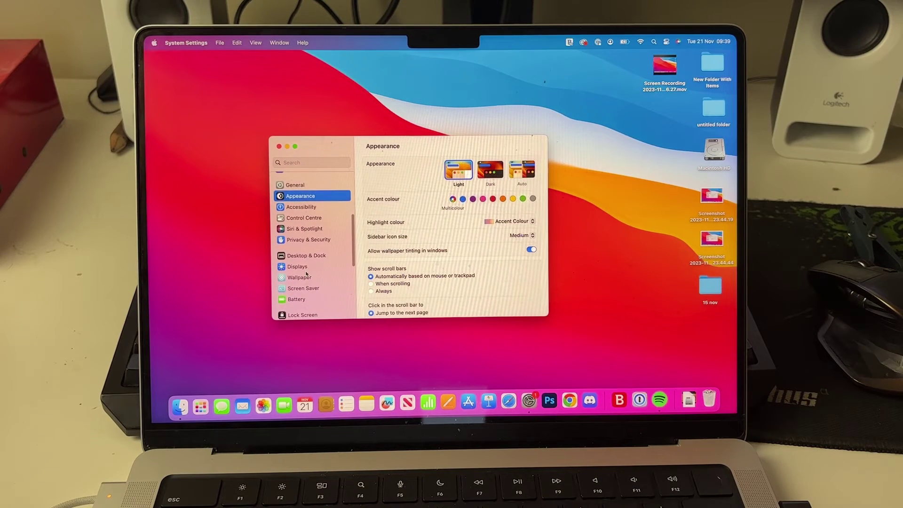
pyautogui.scroll(-1, 307, 274)
pyautogui.scroll(-1, 306, 274)
pyautogui.scroll(-1, 306, 274)
pyautogui.click(310, 282)
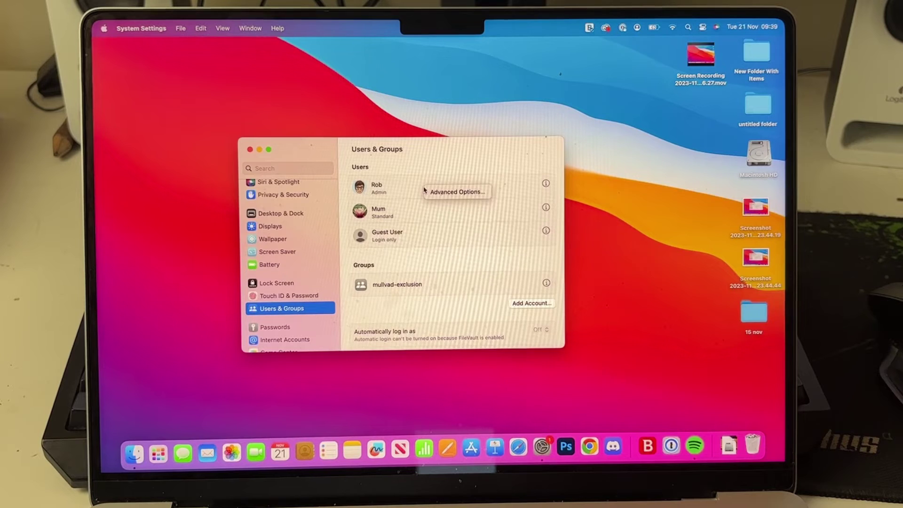
# Step: Open Advanced Options for the admin user and authenticate with the admin password
pyautogui.click(432, 192)
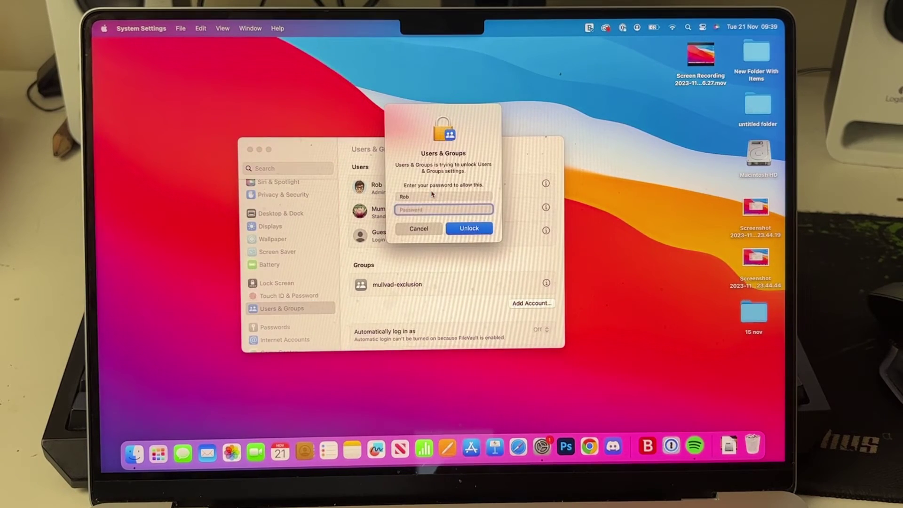
pyautogui.write('••')
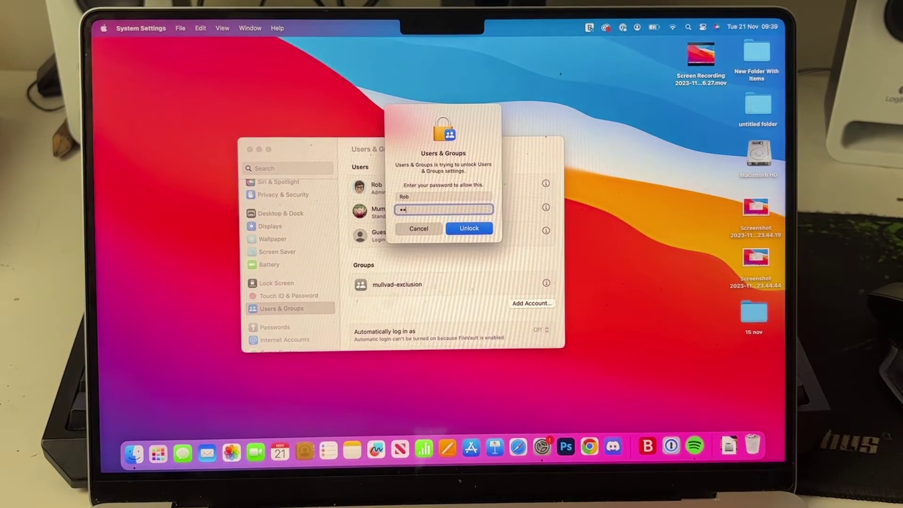
pyautogui.press('Return')
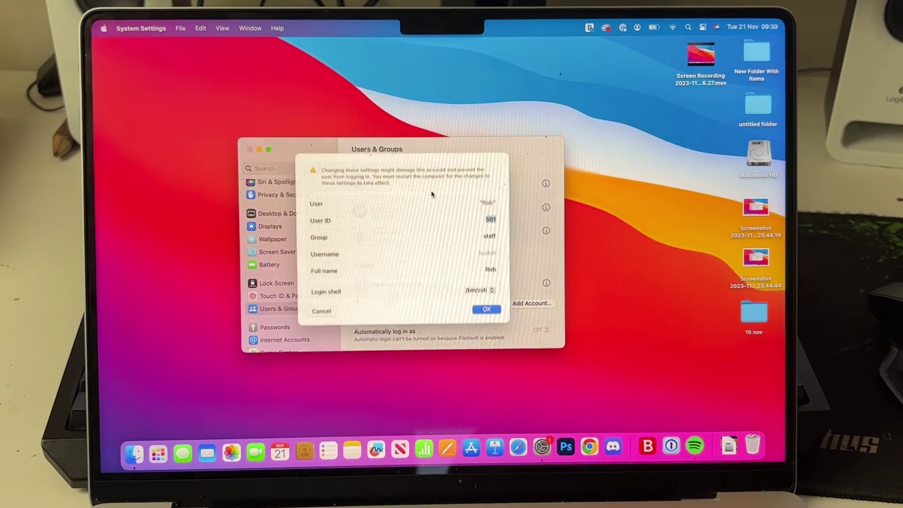
pyautogui.scroll(-2, 403, 253)
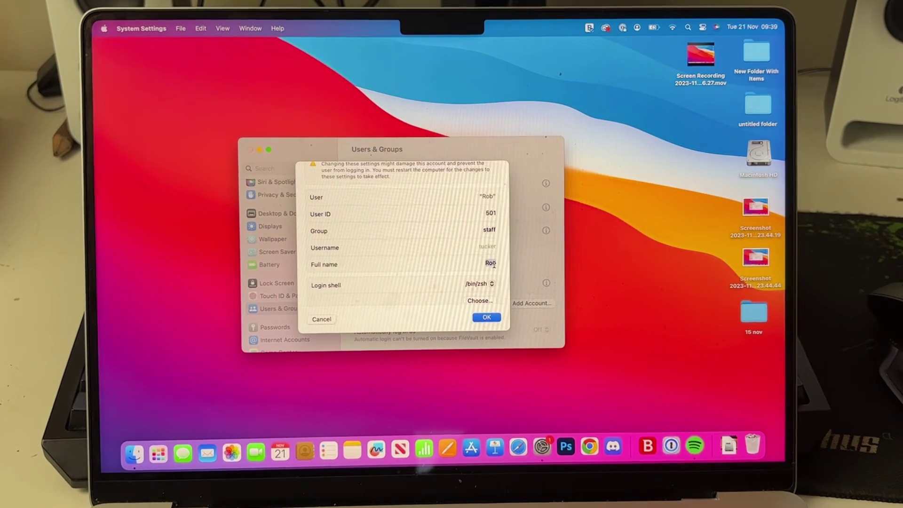
# Step: Change the admin account's full name from Rob to Tucker and save it
pyautogui.doubleClick(491, 263)
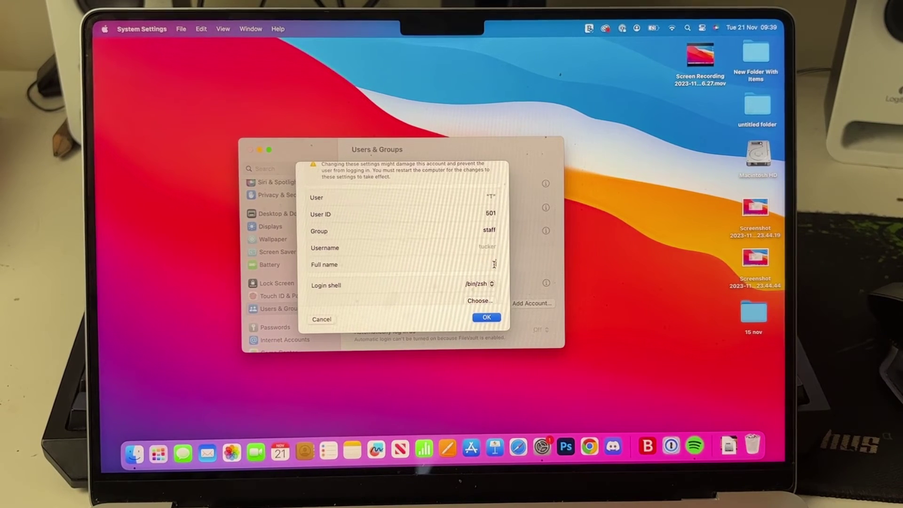
pyautogui.write('Ti')
pyautogui.write('ucker')
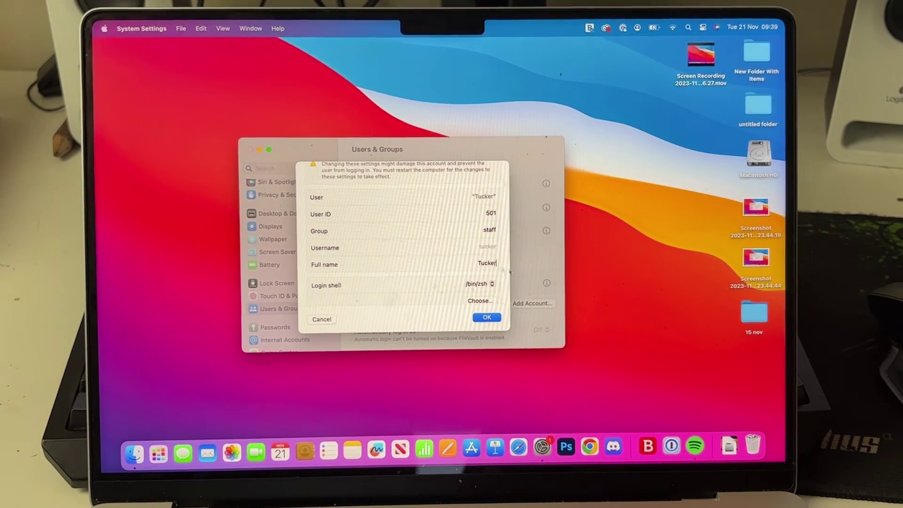
pyautogui.click(485, 317)
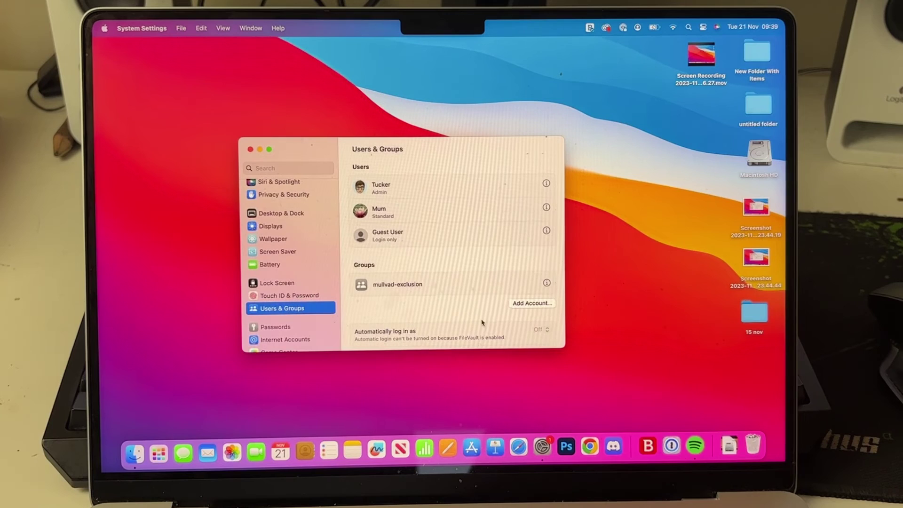
# Step: Close System Settings and log out via the Apple menu, confirming Log Out
pyautogui.click(250, 149)
pyautogui.click(104, 27)
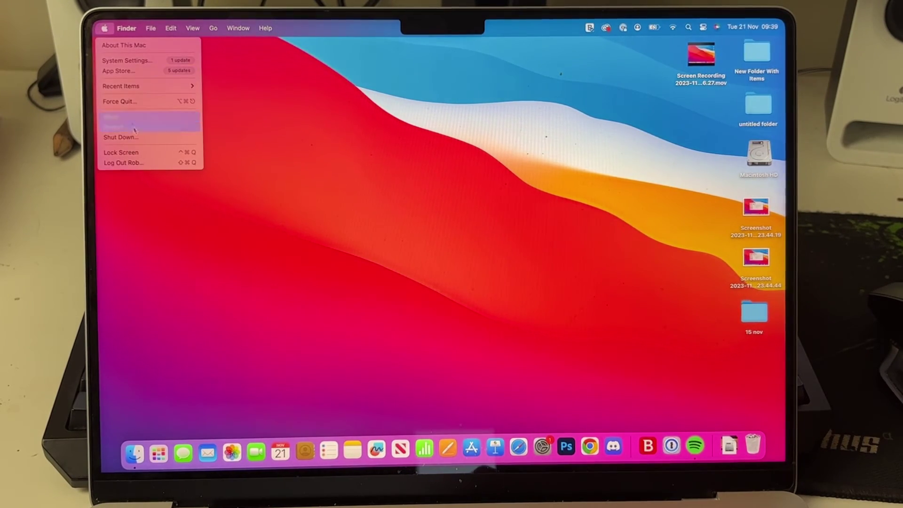
pyautogui.click(143, 165)
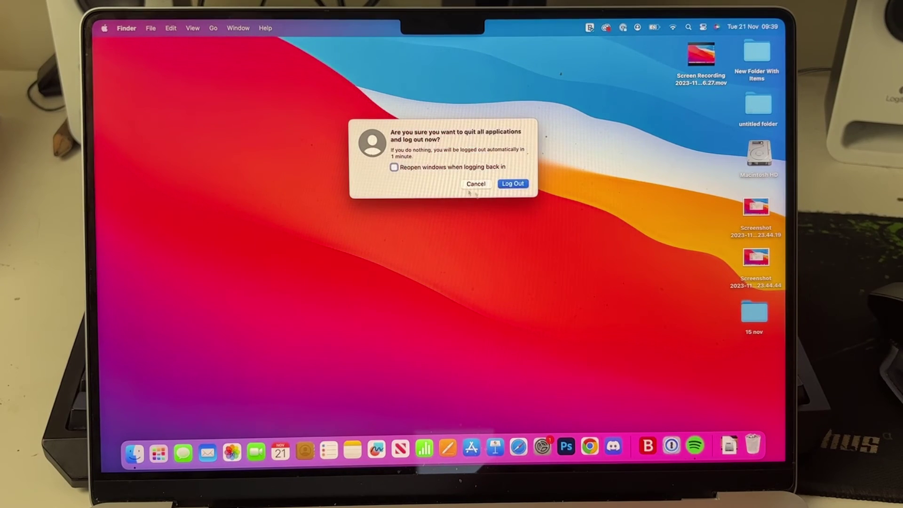
pyautogui.click(522, 186)
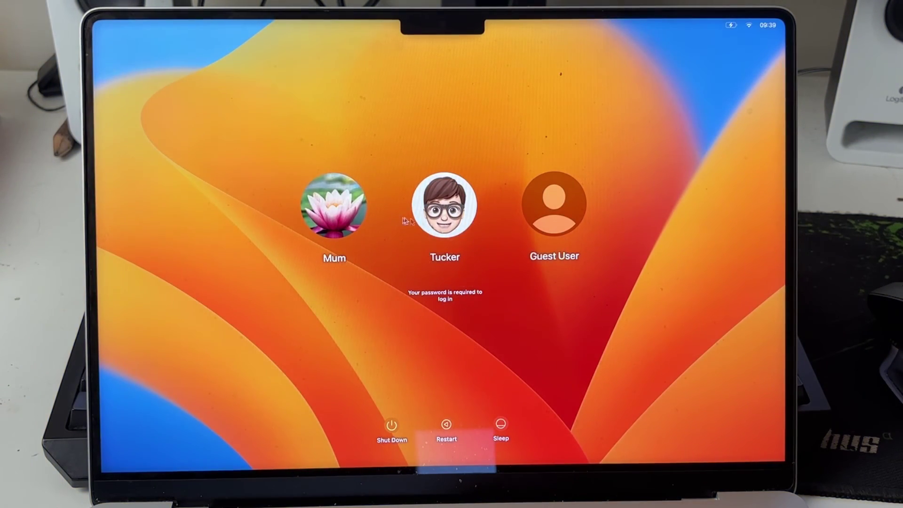
# Step: Select the renamed Tucker account at the login window and submit its password
pyautogui.click(466, 199)
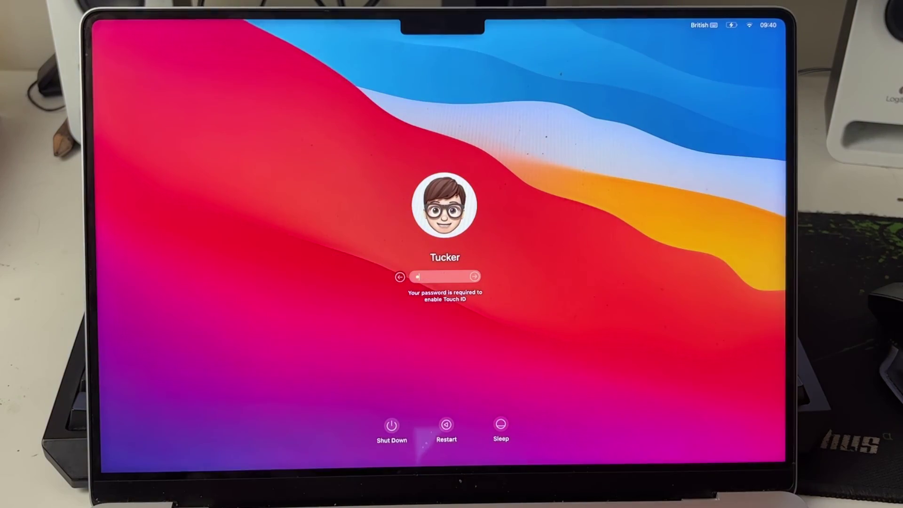
pyautogui.press('Return')
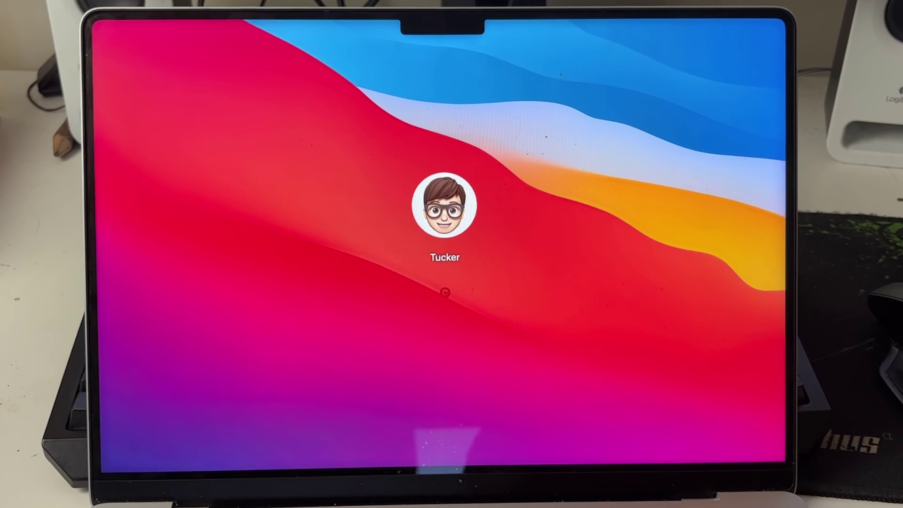